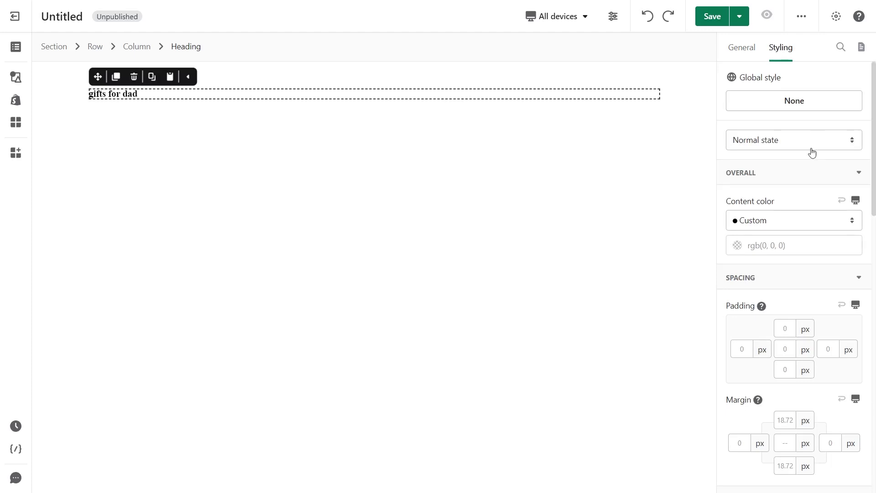
# Set the heading's content color to rgb(39, 39, 39)
pyautogui.click(775, 245)
pyautogui.click(677, 306)
pyautogui.write('39')
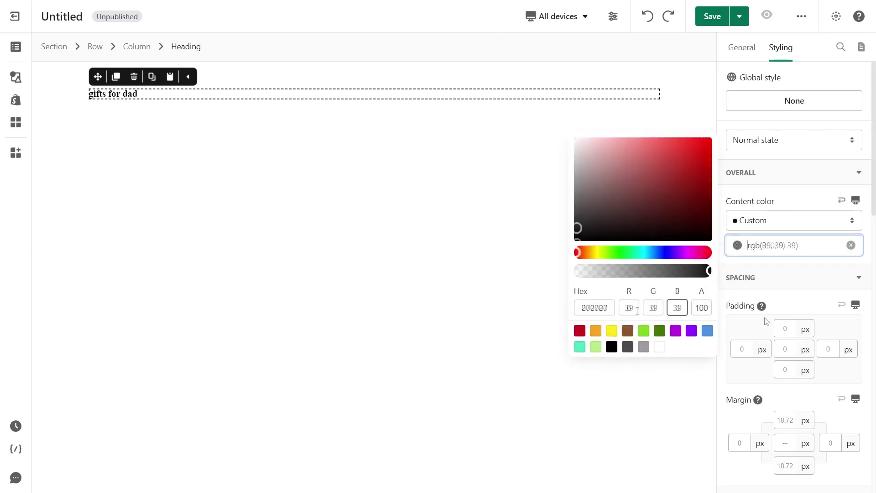
# Set the heading's top margin to 0 px and its bottom margin to 31 px
pyautogui.scroll(-5, 815, 306)
pyautogui.click(785, 191)
pyautogui.write('0')
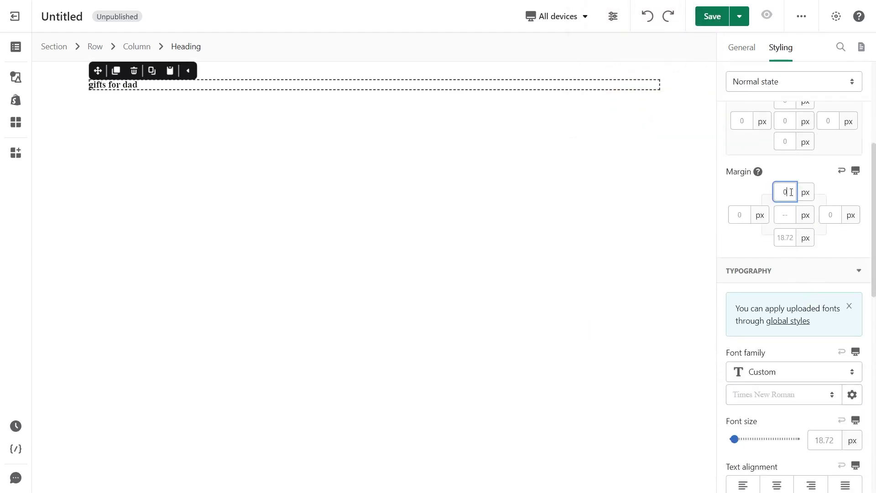
pyautogui.click(783, 237)
pyautogui.write('32')
# Set the heading's font to Playfair Display at 64 px and center its text
pyautogui.scroll(-5, 785, 235)
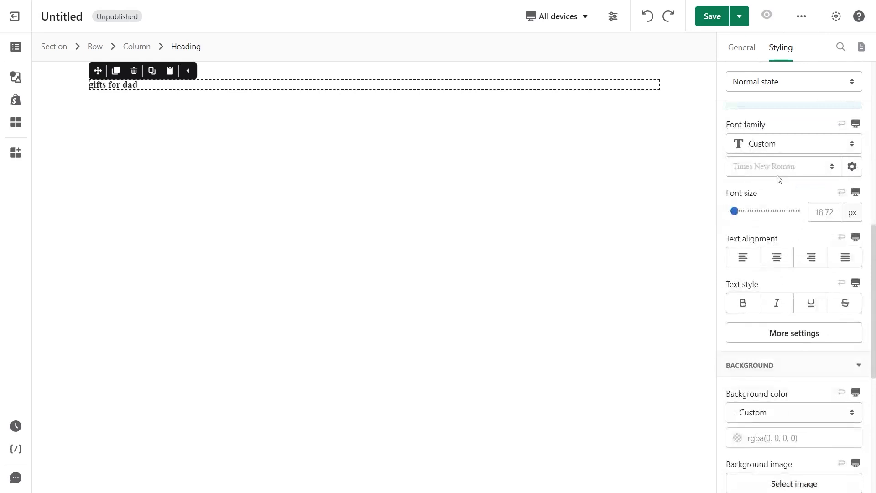
pyautogui.click(779, 175)
pyautogui.click(774, 285)
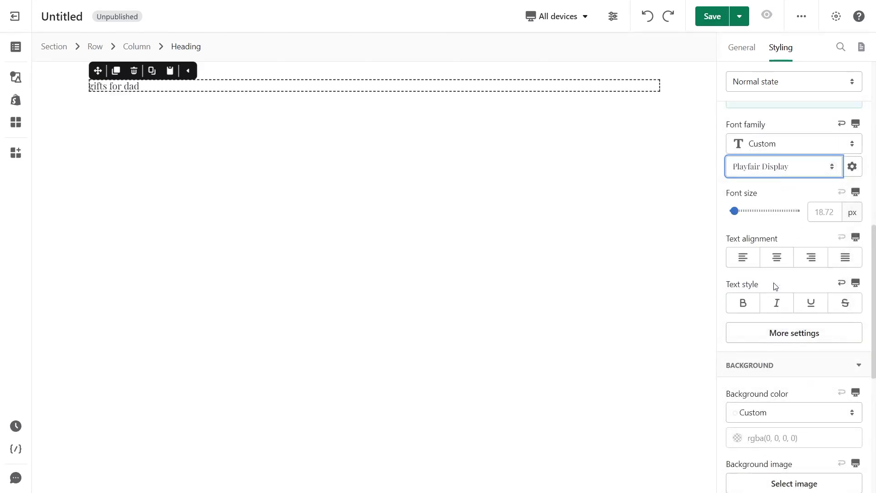
pyautogui.click(830, 216)
pyautogui.write('64')
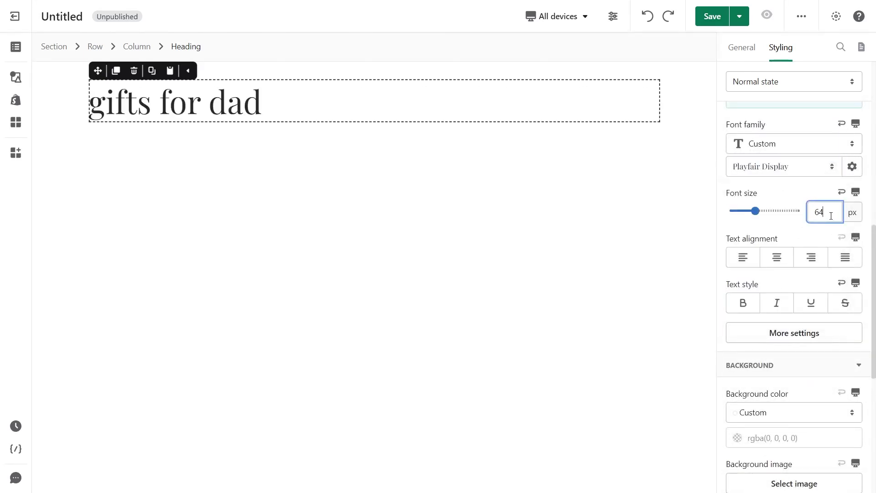
pyautogui.click(777, 259)
# Set the heading's line height to 1.4 em and capitalize the first letter of each word
pyautogui.click(788, 335)
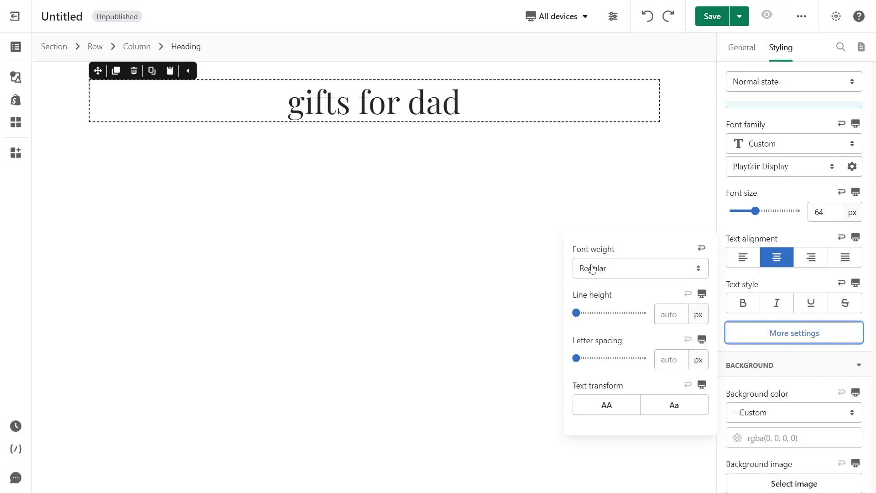
pyautogui.click(698, 314)
pyautogui.click(698, 336)
pyautogui.write('1.4')
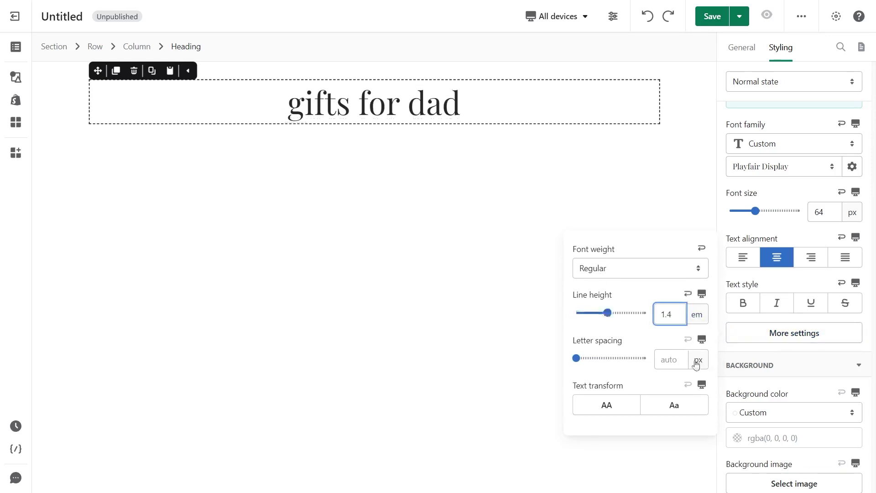
pyautogui.click(674, 405)
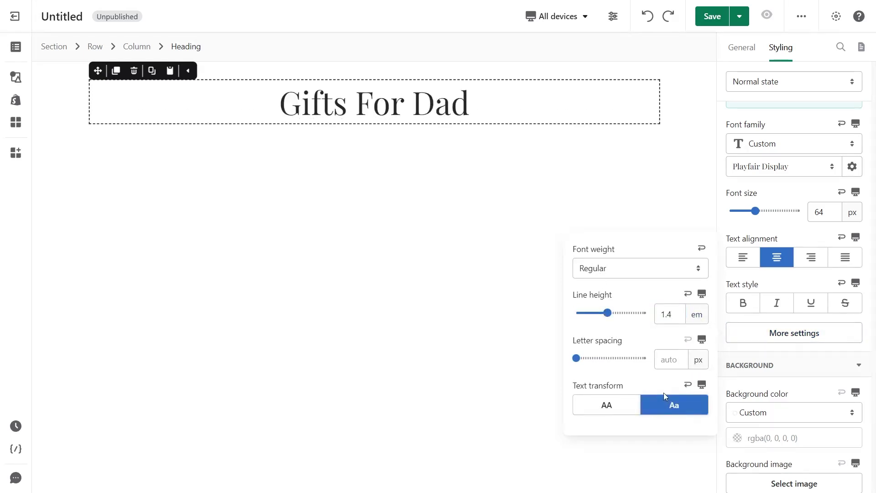
pyautogui.click(736, 229)
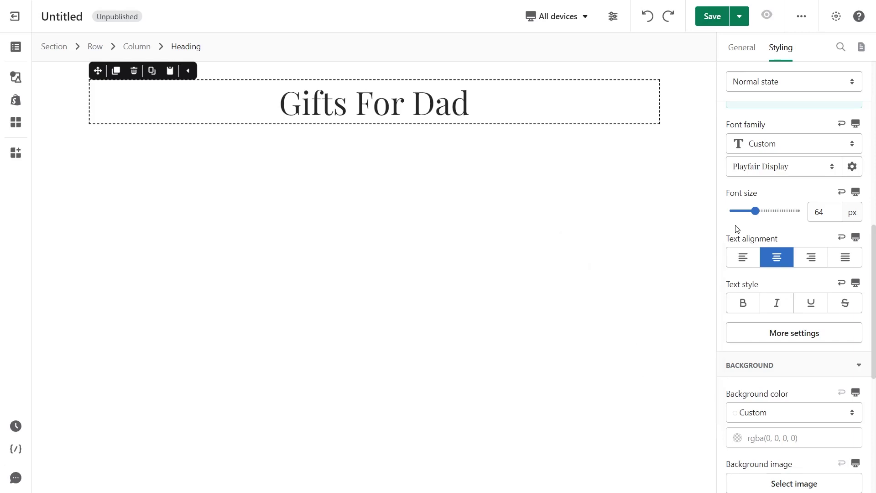
# Set the background color of the section containing the heading to rgba(250, 247, 243)
pyautogui.click(45, 46)
pyautogui.scroll(-2, 792, 238)
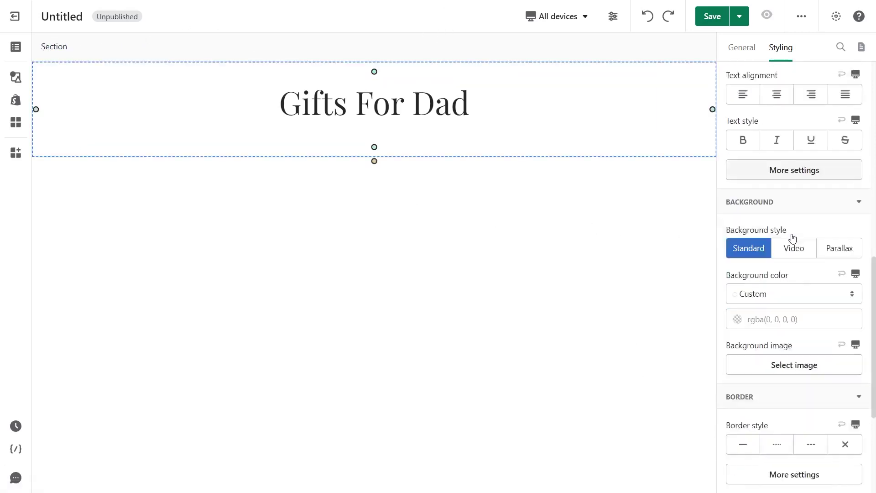
pyautogui.scroll(-1, 792, 237)
pyautogui.click(793, 268)
pyautogui.write('rgba(250, 247, 243)')
pyautogui.click(396, 269)
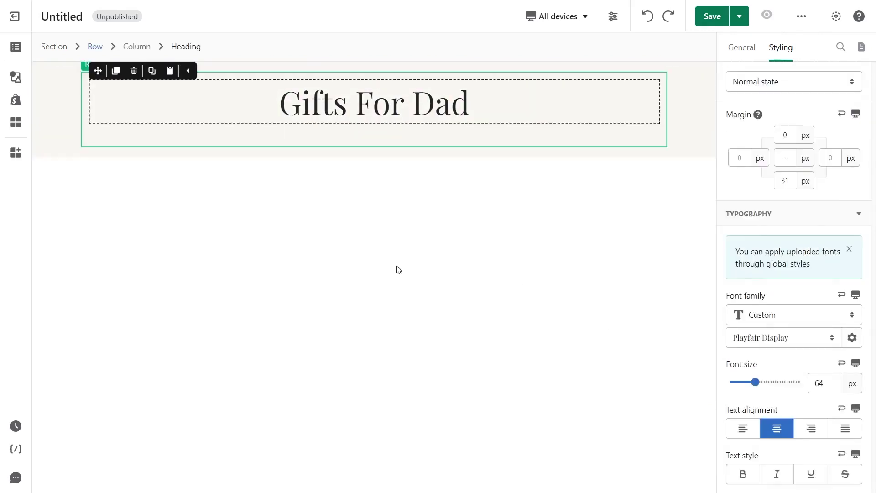
# Add a product list below the heading and set its source to the custom collection Father Gifts
pyautogui.click(15, 99)
pyautogui.moveTo(213, 123); pyautogui.dragTo(256, 134)
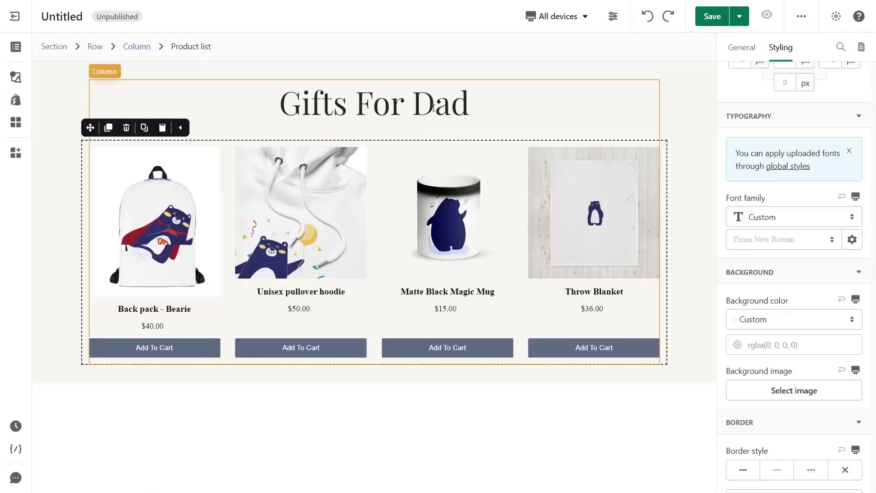
pyautogui.click(741, 47)
pyautogui.scroll(3, 753, 123)
pyautogui.click(757, 122)
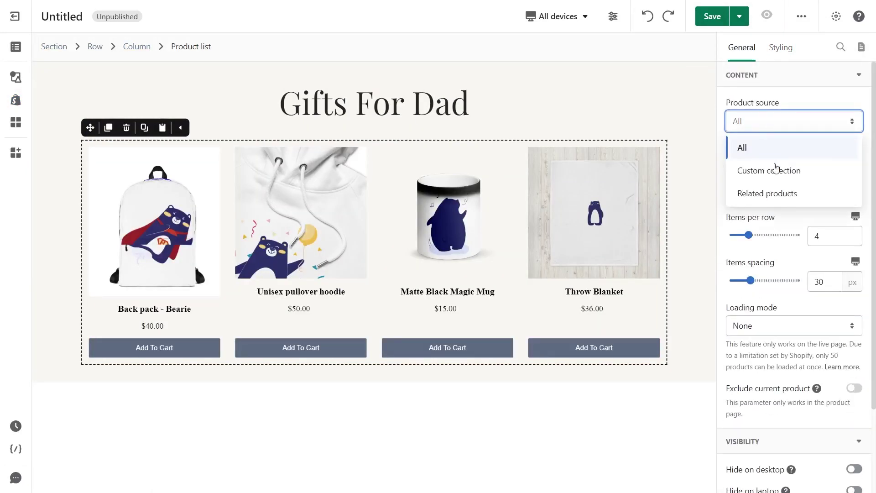
pyautogui.click(769, 171)
pyautogui.click(769, 170)
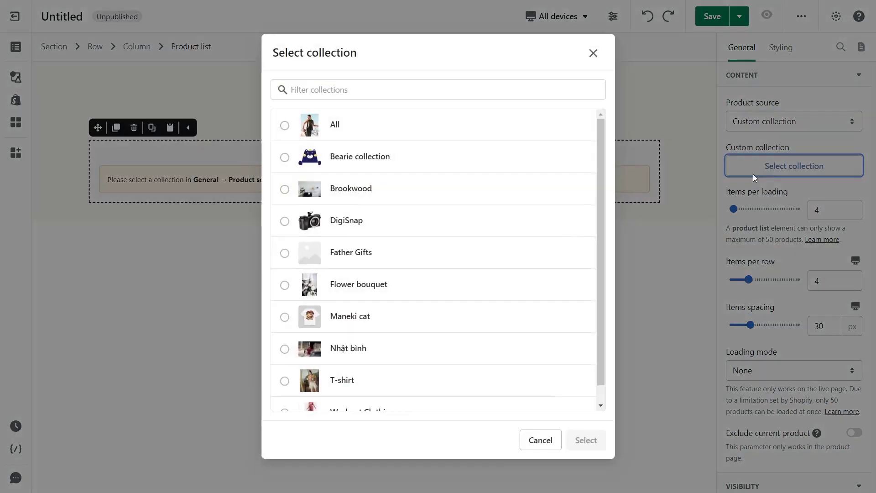
pyautogui.click(352, 252)
pyautogui.click(584, 440)
# Append min-height: 70px; to the custom CSS code of the product title in the product list
pyautogui.click(200, 290)
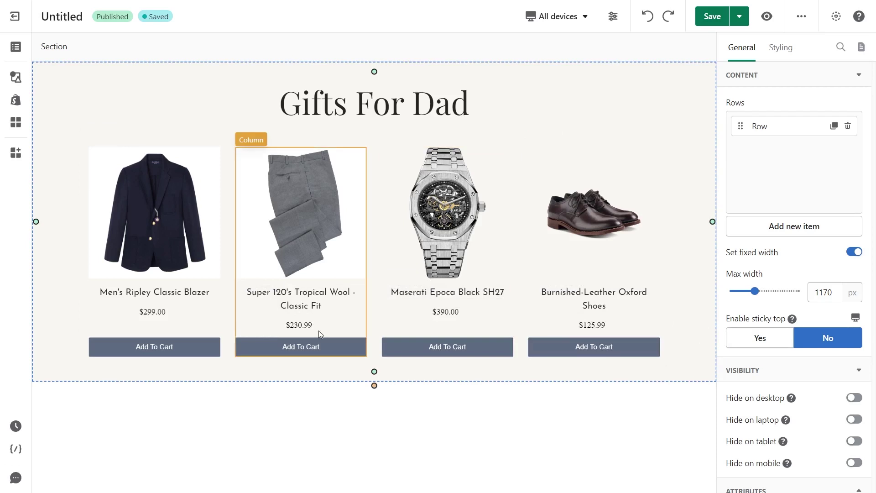
pyautogui.click(198, 294)
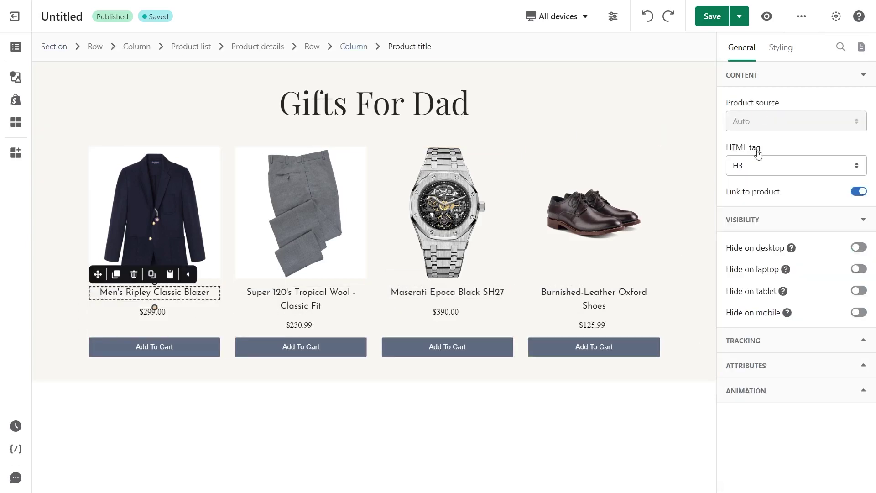
pyautogui.click(779, 49)
pyautogui.scroll(-8, 778, 192)
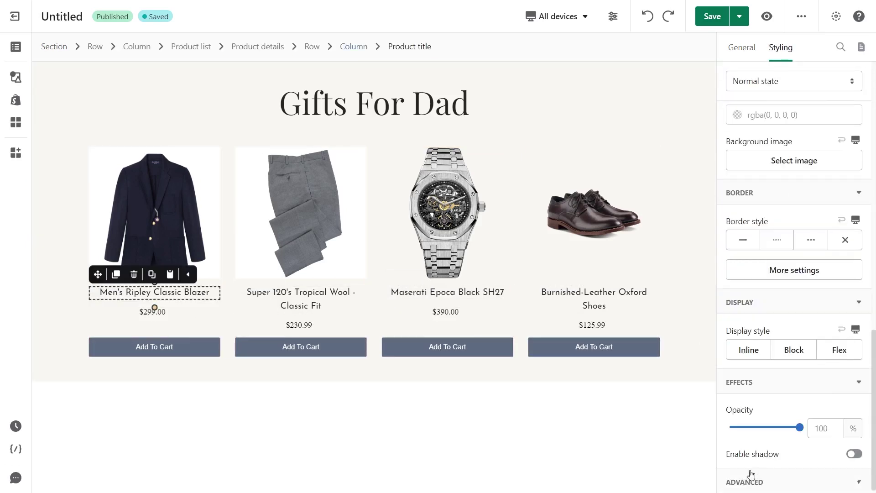
pyautogui.scroll(-5, 750, 474)
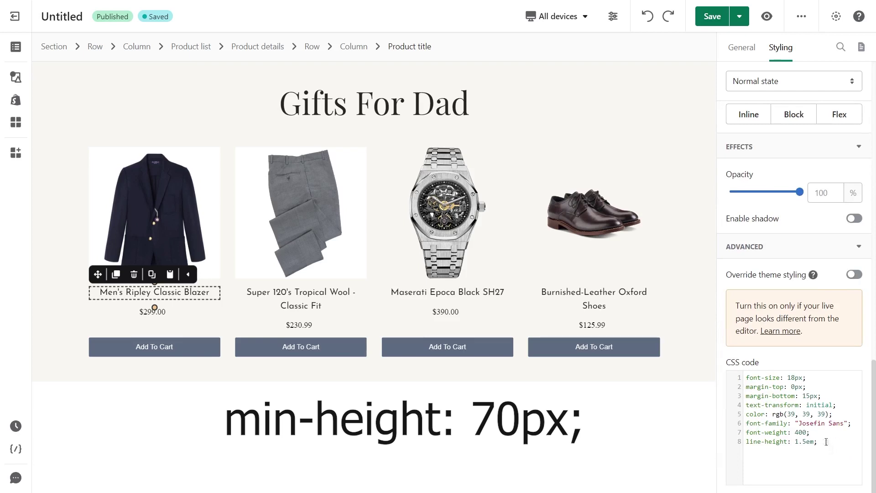
pyautogui.press('Return')
pyautogui.write('min-height: 70px;')
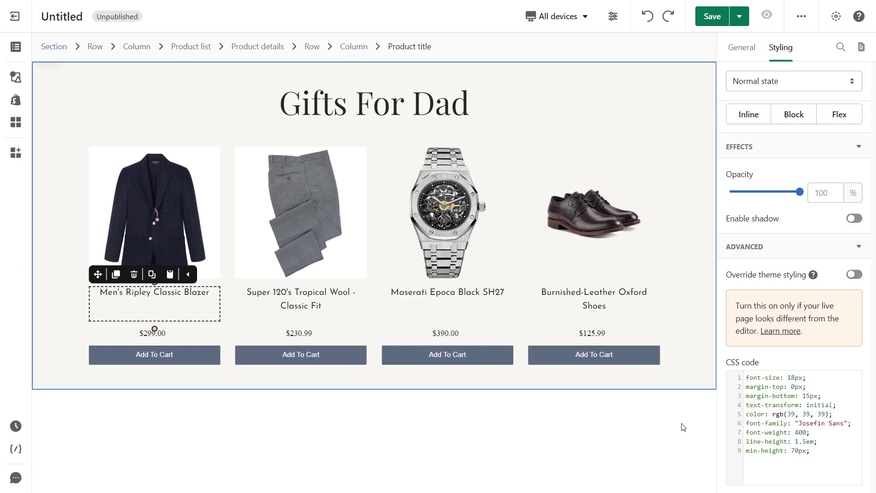
# Search the third-party integrations for product reviews and enable Product Reviews by Shopify
pyautogui.click(13, 122)
pyautogui.click(151, 50)
pyautogui.click(117, 89)
pyautogui.write('product reviews')
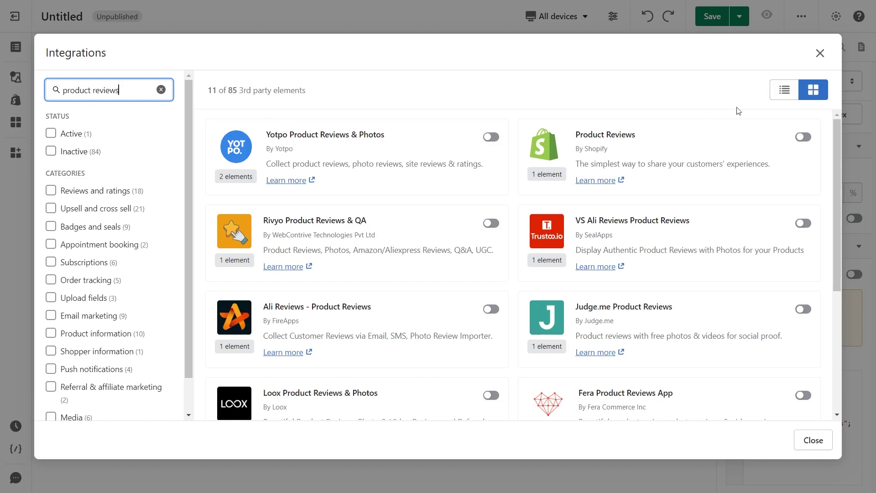
pyautogui.click(803, 138)
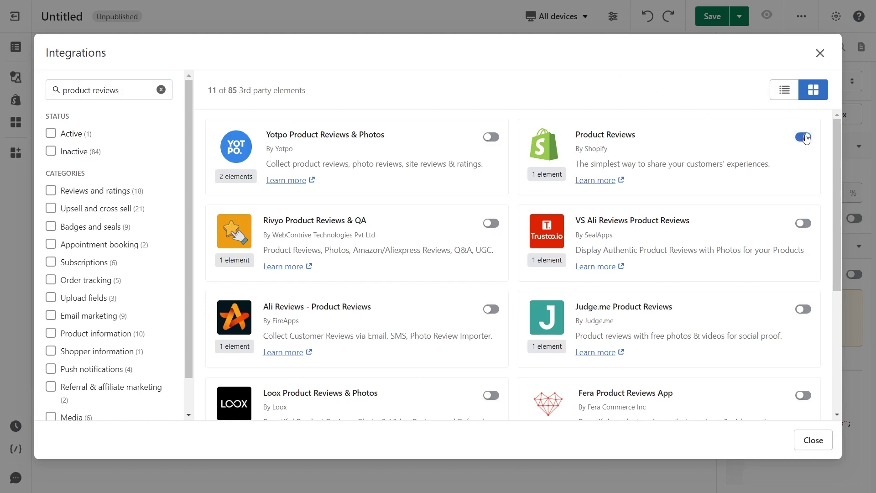
pyautogui.click(820, 53)
# Add Shopify's Star Ratings Badge below the product title and set its bottom margin to 20 px
pyautogui.moveTo(94, 113)
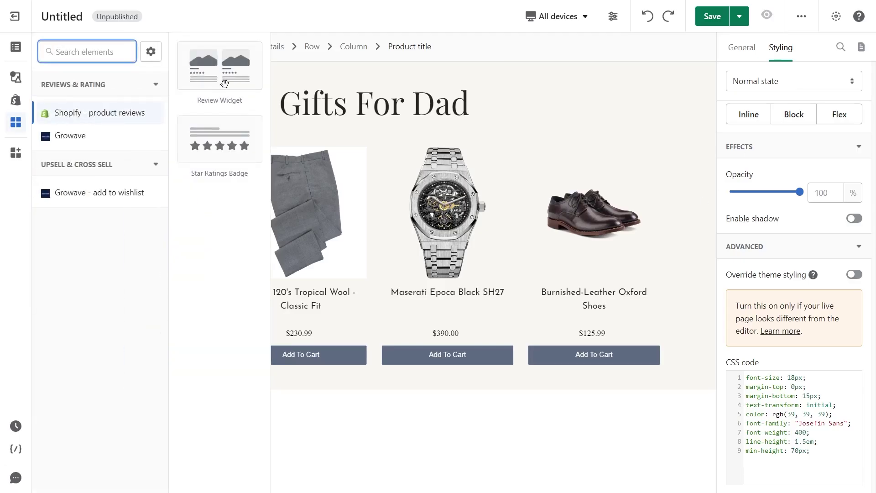
pyautogui.moveTo(236, 130); pyautogui.dragTo(191, 320)
pyautogui.scroll(4, 786, 136)
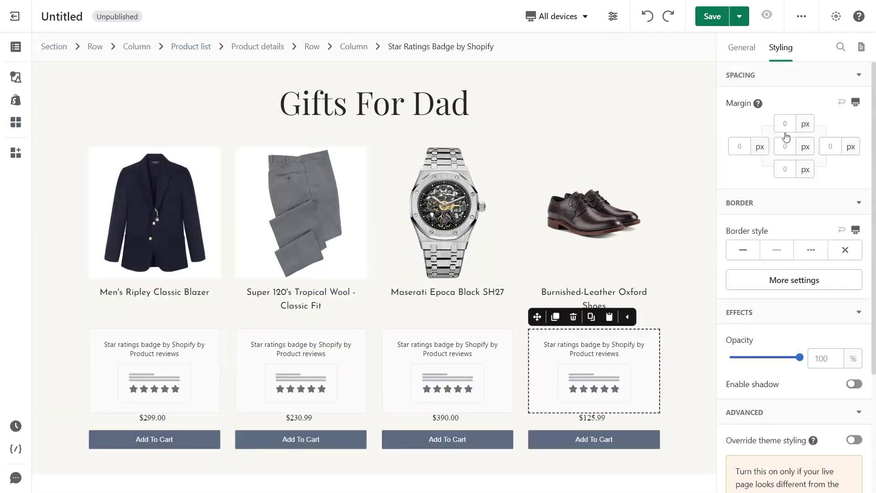
pyautogui.click(793, 168)
pyautogui.write('20')
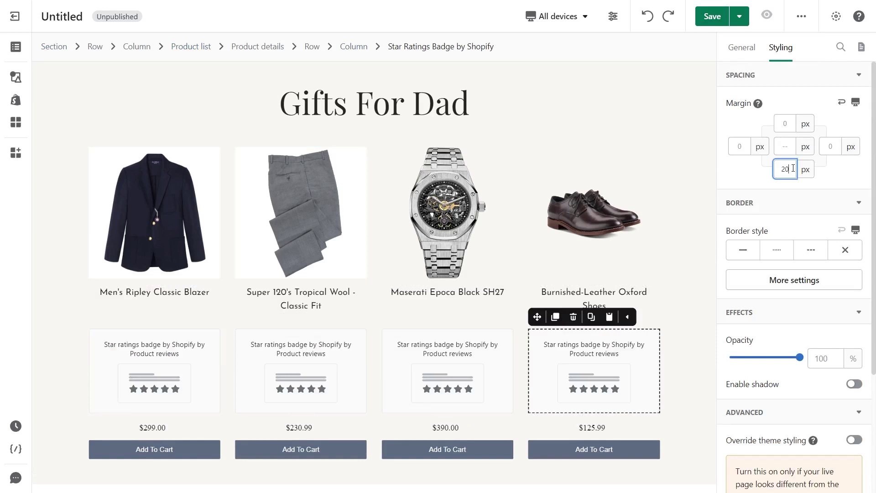
# Delete the product price and insert a Product price element with a compare-at price between the star ratings badge and the Add To Cart button
pyautogui.click(152, 428)
pyautogui.press('Delete')
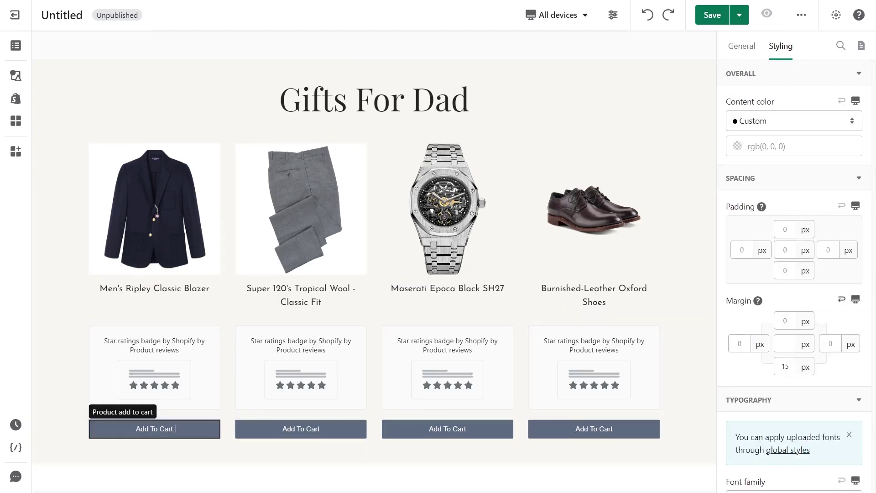
pyautogui.click(15, 99)
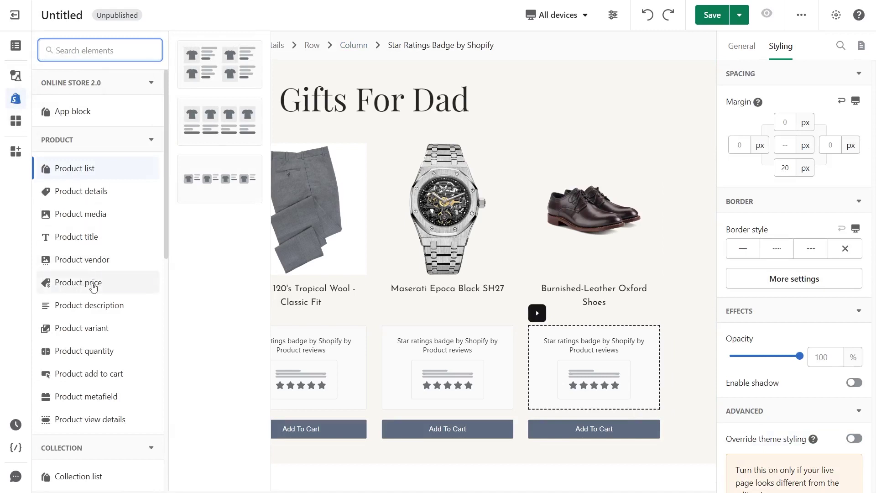
pyautogui.moveTo(94, 283)
pyautogui.moveTo(224, 65); pyautogui.dragTo(150, 417)
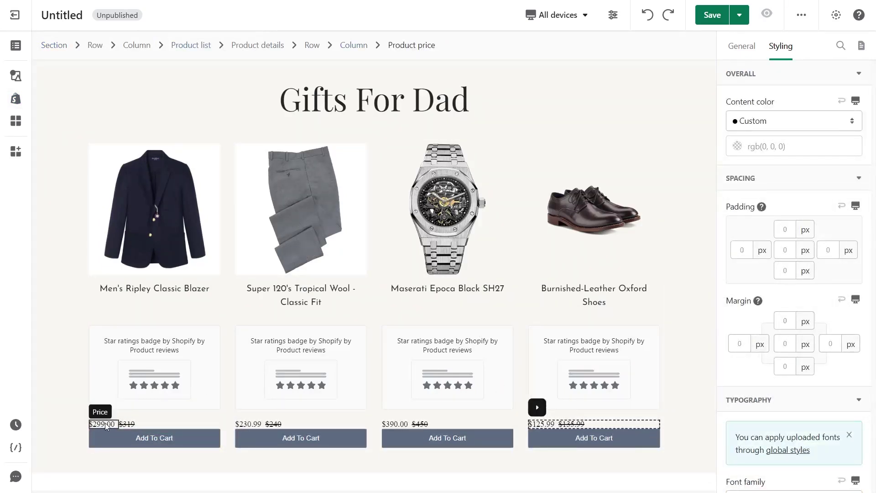
# Set the product price's display style to Flex, with Align items and Justify content both set to Center
pyautogui.click(130, 425)
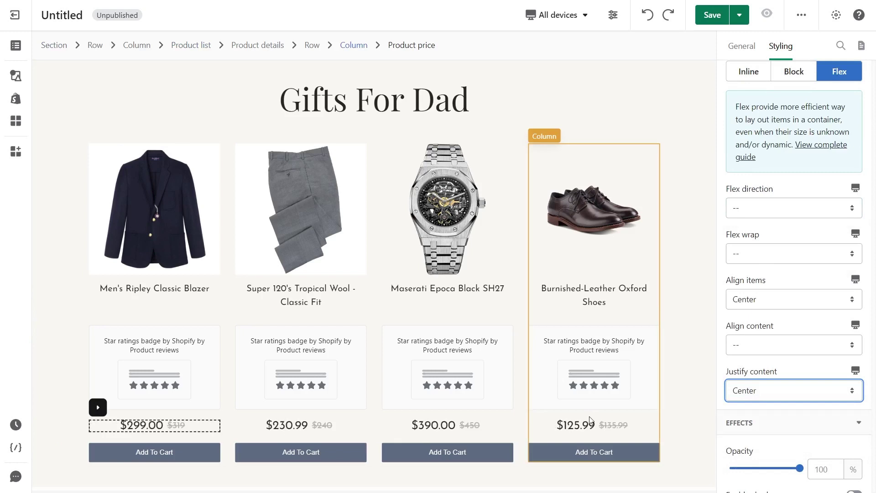
pyautogui.click(521, 392)
# Set the Add To Cart button's font to Josefin Sans at 16 px
pyautogui.click(191, 450)
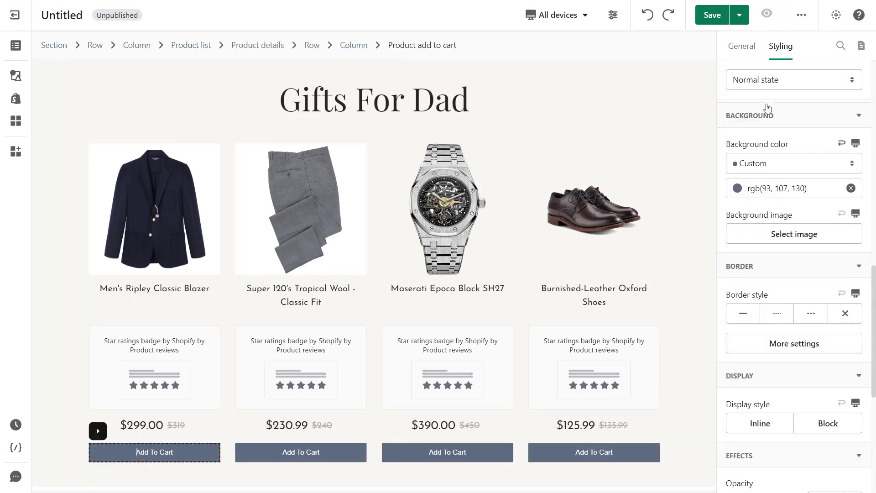
pyautogui.scroll(-10, 748, 274)
pyautogui.click(743, 358)
pyautogui.click(755, 333)
pyautogui.doubleClick(807, 407)
pyautogui.write('16')
# Set the Add To Cart button's line height to 1.5 em and capitalize each word of its text
pyautogui.scroll(-3, 806, 407)
pyautogui.click(794, 412)
pyautogui.click(672, 371)
pyautogui.write('1.5')
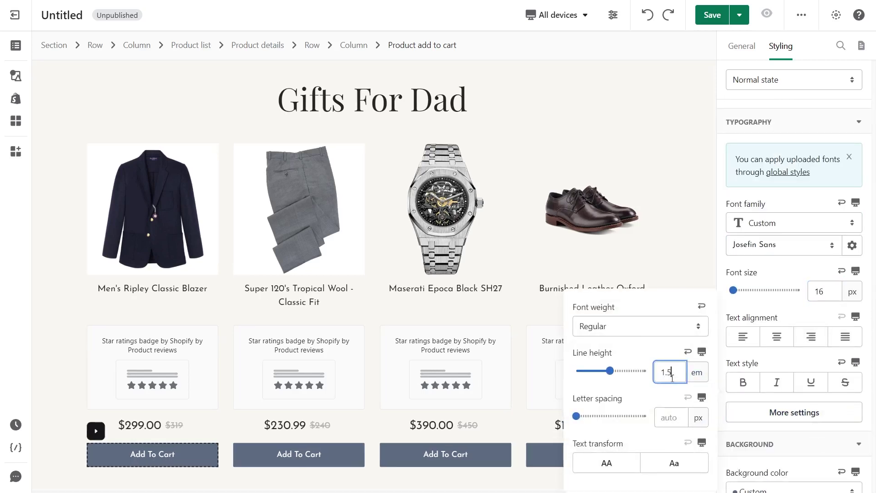
pyautogui.click(672, 462)
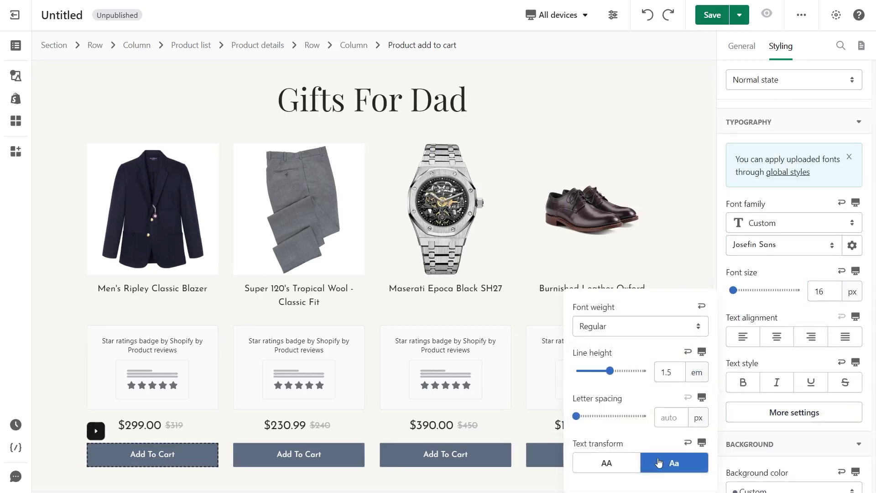
pyautogui.scroll(-3, 780, 335)
pyautogui.click(784, 312)
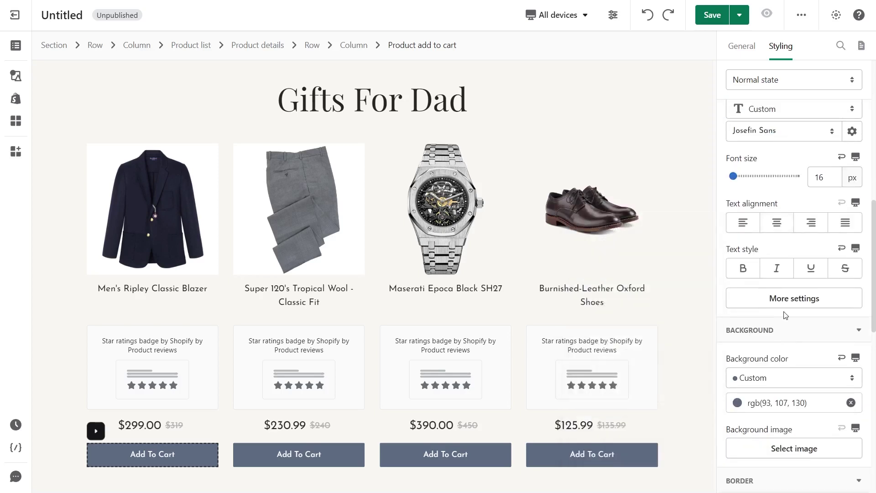
# Change the Add To Cart button's background color to rgb(128, 39, 15)
pyautogui.scroll(-2, 794, 335)
pyautogui.click(805, 345)
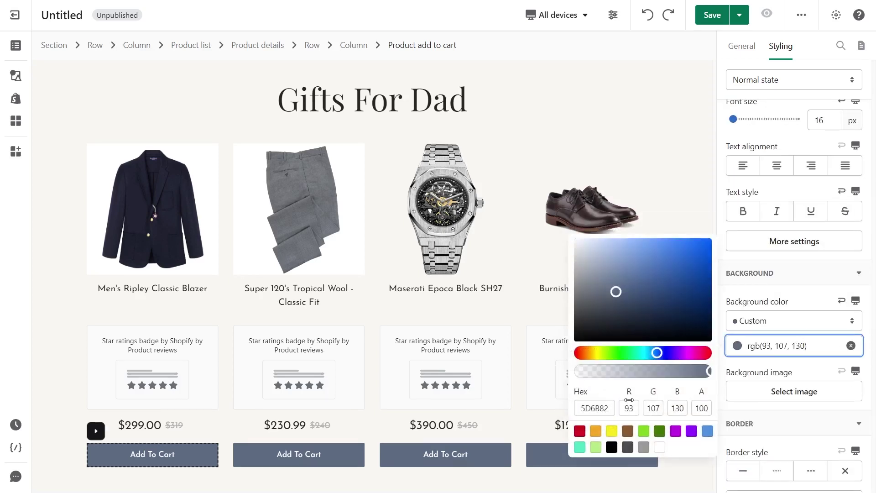
pyautogui.write('rgb(128, 39, 15)')
pyautogui.click(749, 364)
# Give the Add To Cart button a solid border in the same dark red as its background on all sides
pyautogui.scroll(-3, 745, 362)
pyautogui.click(752, 305)
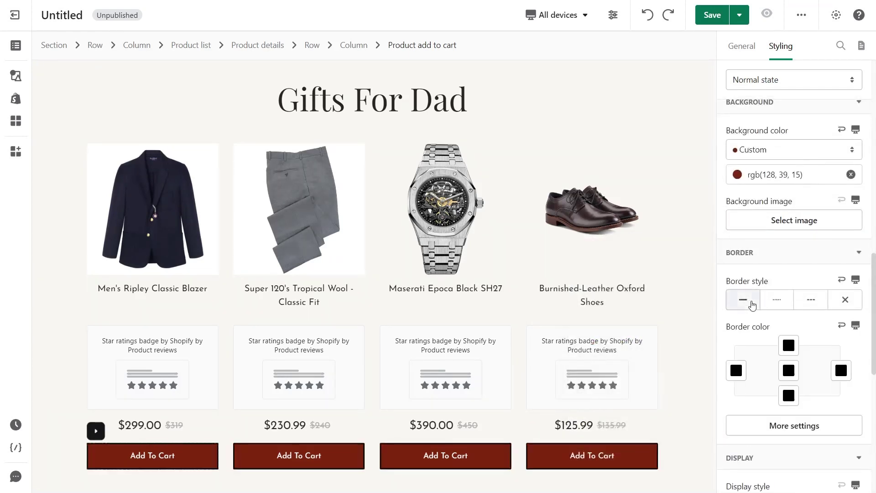
pyautogui.click(788, 370)
pyautogui.hotkey('ctrl', 'v')
pyautogui.click(755, 408)
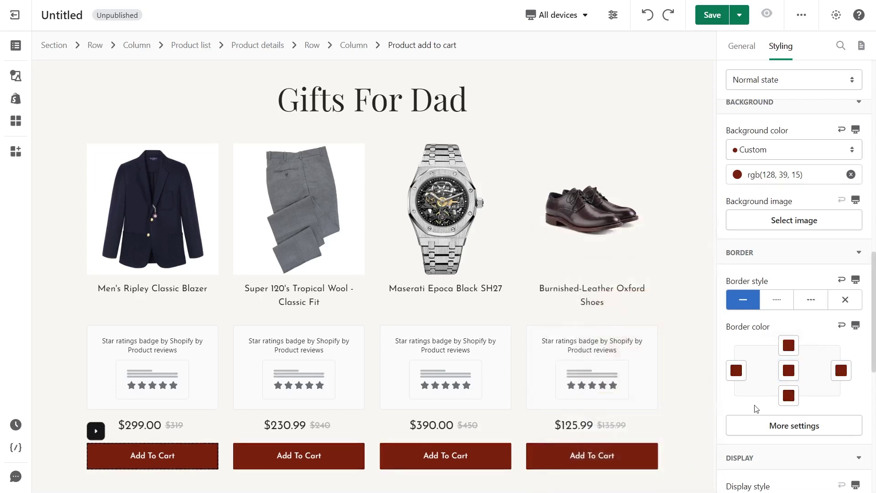
# Reduce the Add To Cart button's border width equally on all sides
pyautogui.click(760, 431)
pyautogui.click(636, 359)
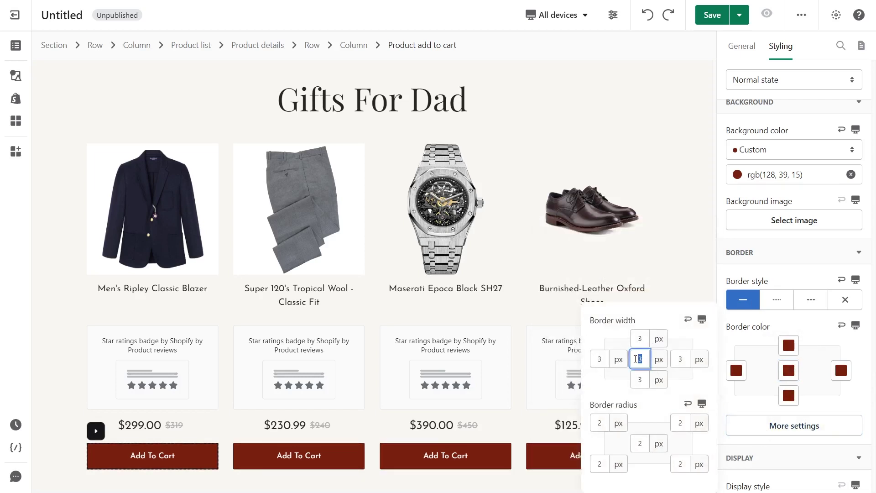
pyautogui.click(742, 384)
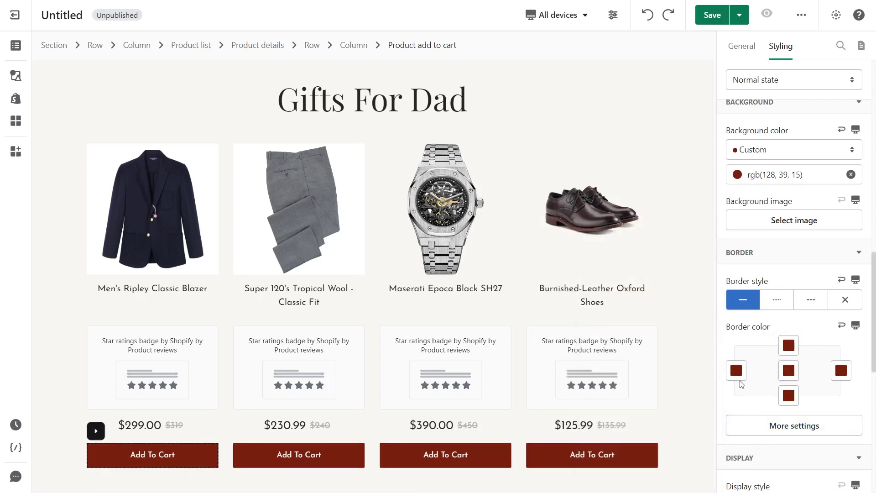
# Set the content color of the Add To Cart button's mouse over state to rgb(128, 39, 15)
pyautogui.click(758, 81)
pyautogui.click(778, 132)
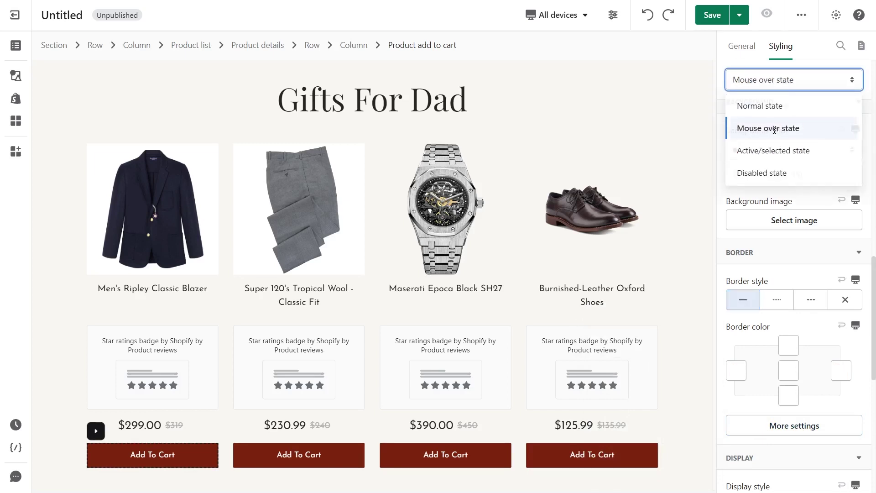
pyautogui.scroll(3, 794, 323)
pyautogui.click(794, 289)
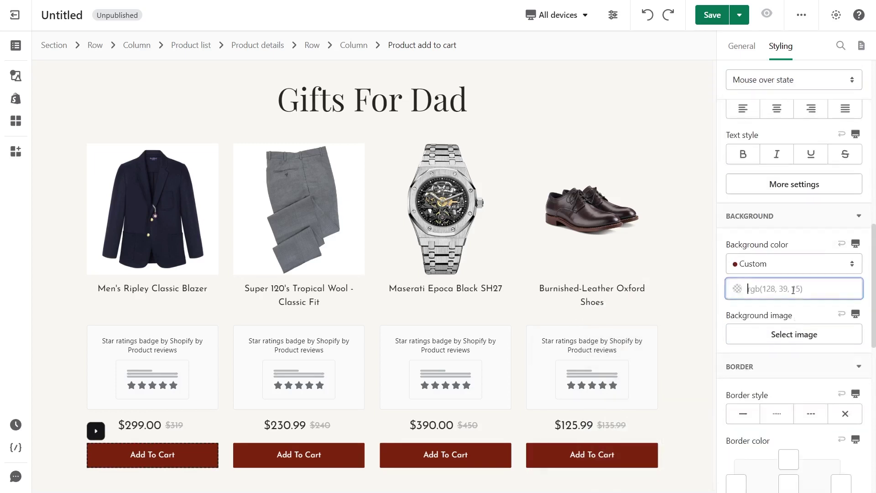
pyautogui.scroll(5, 803, 205)
pyautogui.click(805, 182)
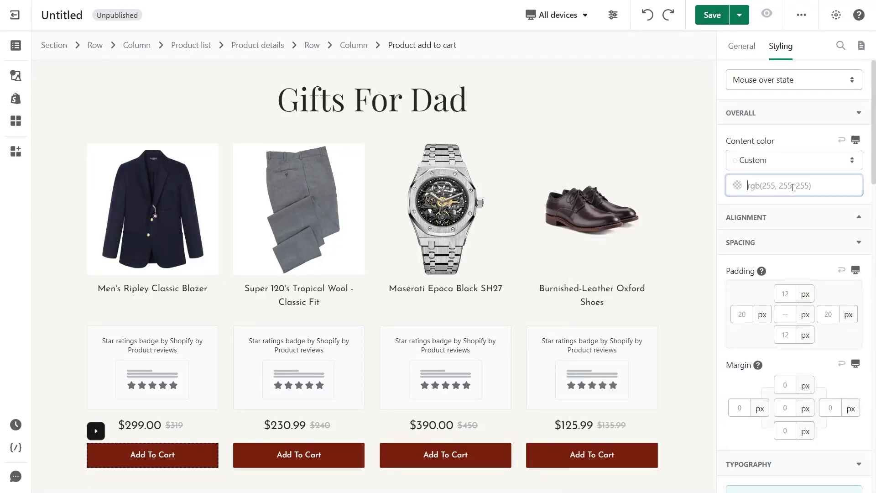
pyautogui.write('rgb(128, 39, 15)')
pyautogui.click(748, 203)
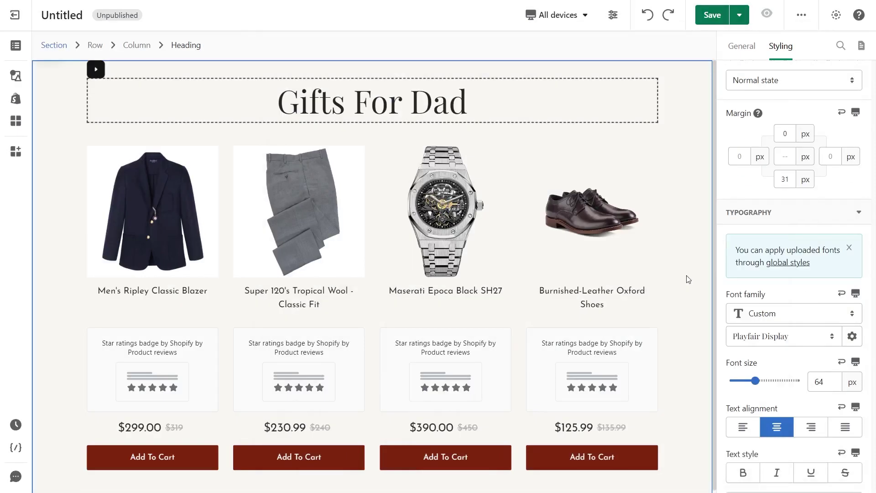
# Switch the editor to the Mobile layout and set the "Gifts For Dad" heading's font size to 40 px
pyautogui.click(557, 15)
pyautogui.click(550, 110)
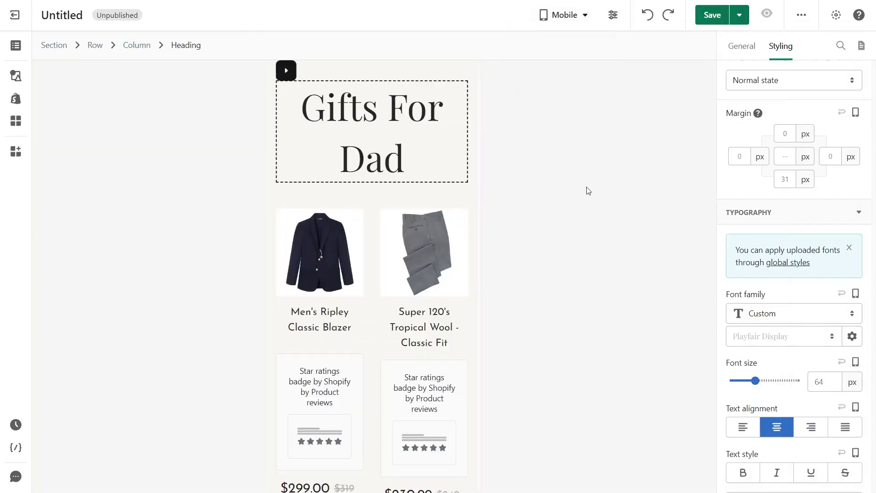
pyautogui.scroll(-8, 441, 239)
pyautogui.scroll(8, 439, 236)
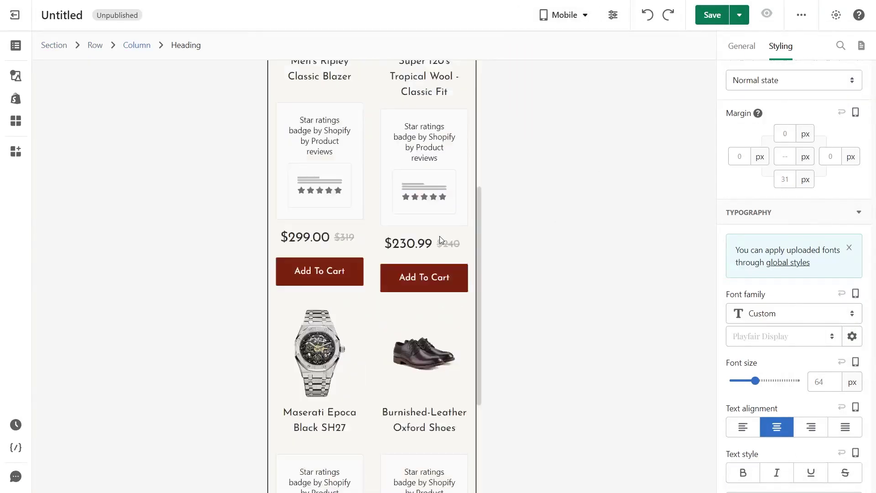
pyautogui.doubleClick(826, 379)
pyautogui.write('40')
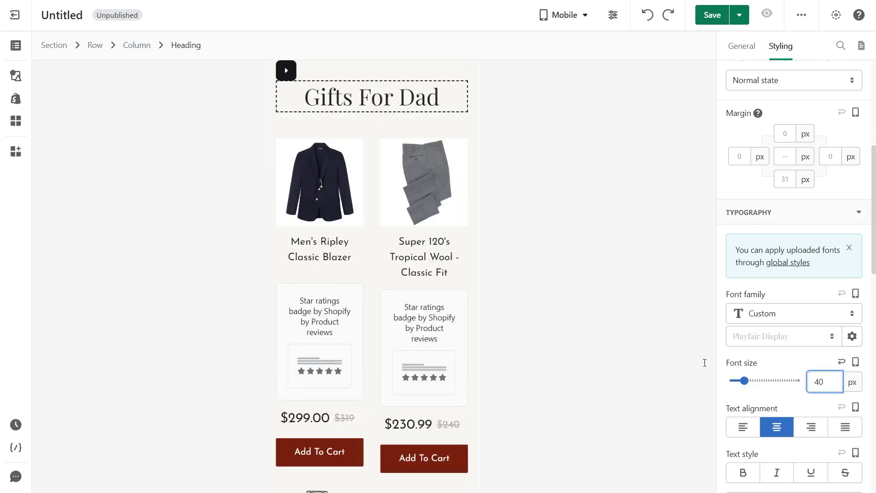
# Add the CSS rule "min-height: 80px;" to the product title for the Mobile layout
pyautogui.click(320, 256)
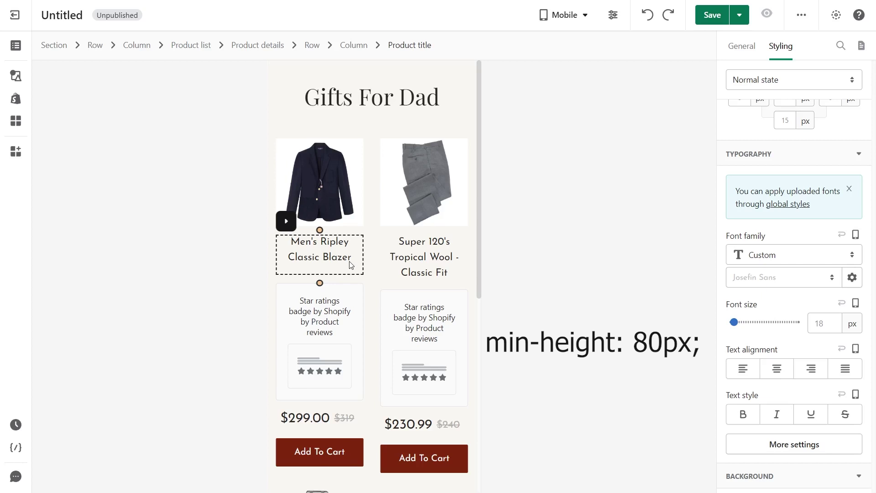
pyautogui.scroll(-10, 823, 294)
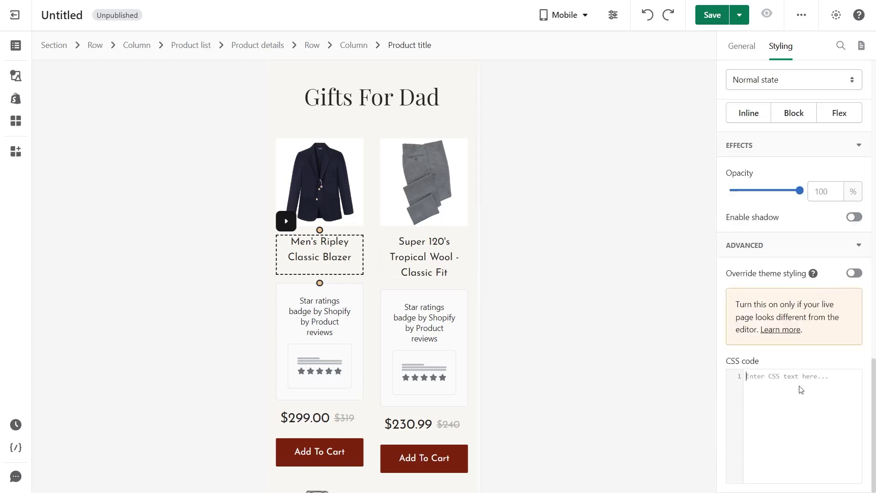
pyautogui.write('min-height: 80px;')
# Return the editor to the All devices layout and publish the section
pyautogui.click(578, 16)
pyautogui.click(552, 40)
pyautogui.click(740, 18)
pyautogui.click(721, 46)
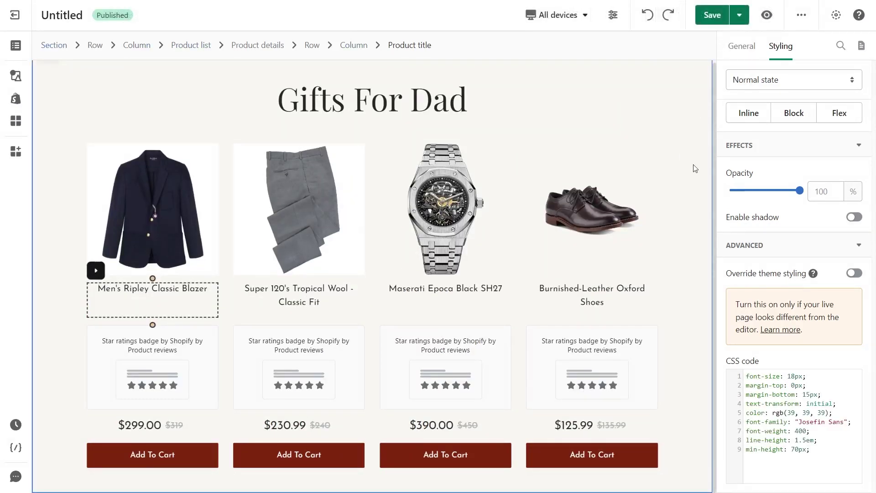
# Preview the published section in desktop and mobile views, checking the full product list in each
pyautogui.click(767, 14)
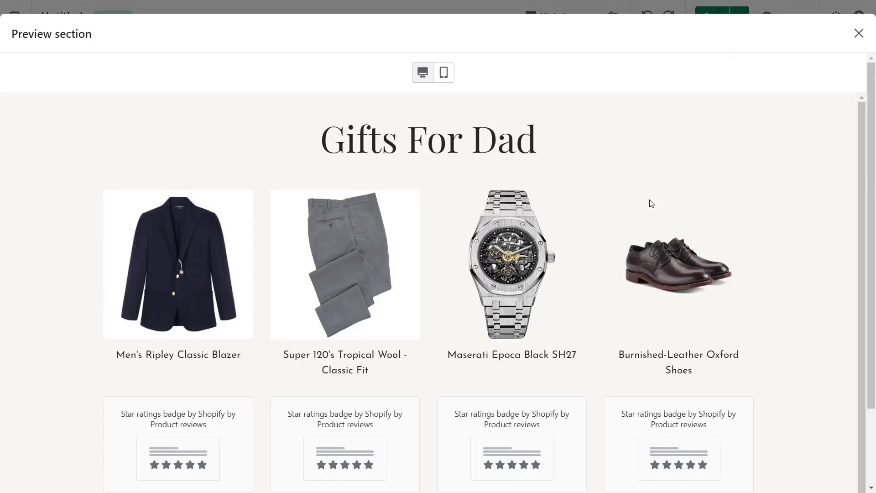
pyautogui.scroll(-3, 651, 203)
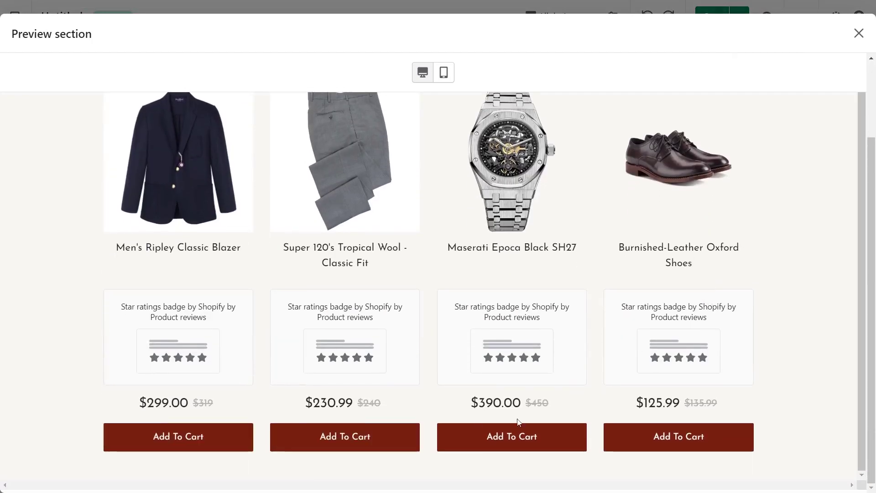
pyautogui.click(444, 74)
pyautogui.scroll(-5, 483, 413)
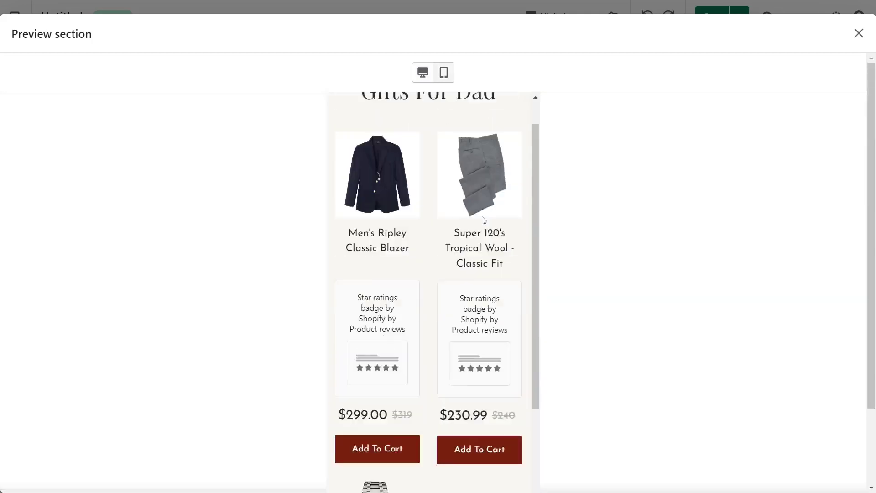
pyautogui.scroll(10, 476, 339)
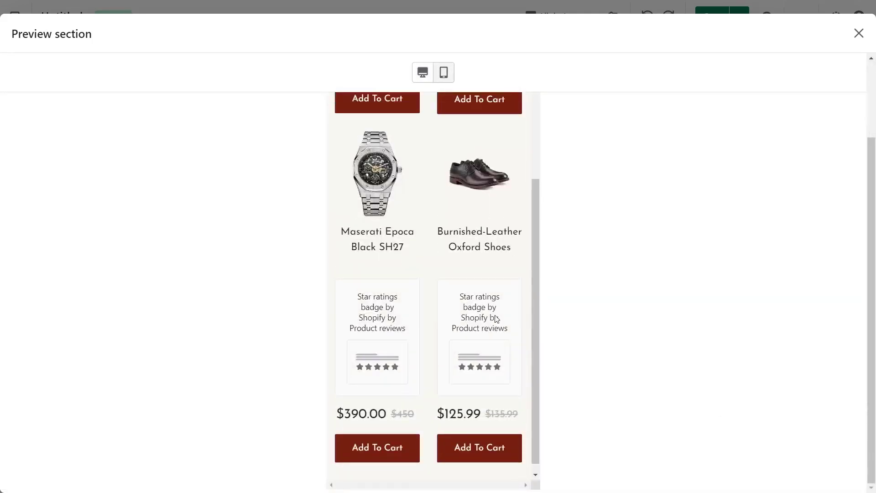